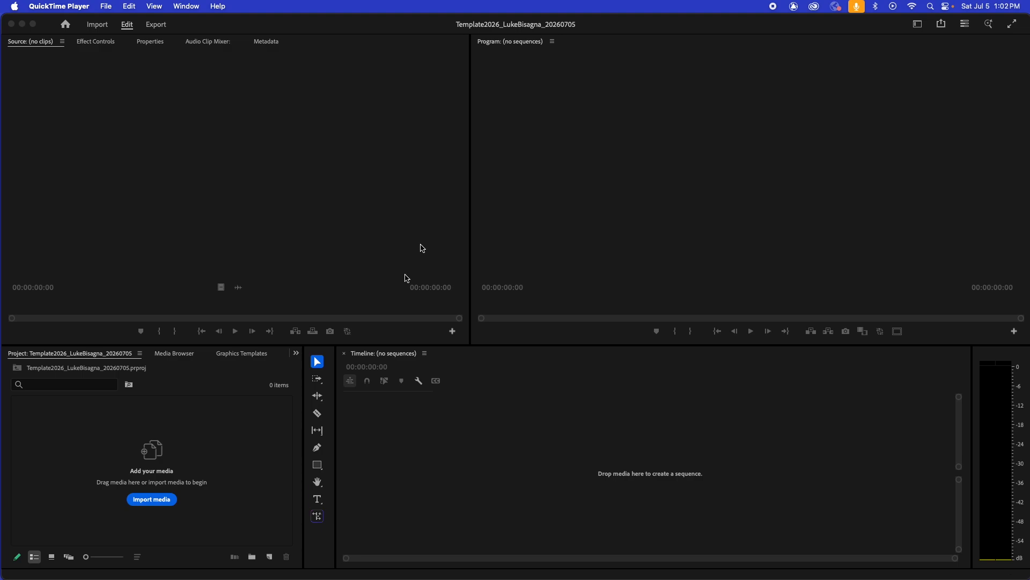
Preview the project contents in icon and freeform views, adjust the freeform thumbnail size, and return to list view.
{"action": "left_click", "coordinate": [217, 431]}
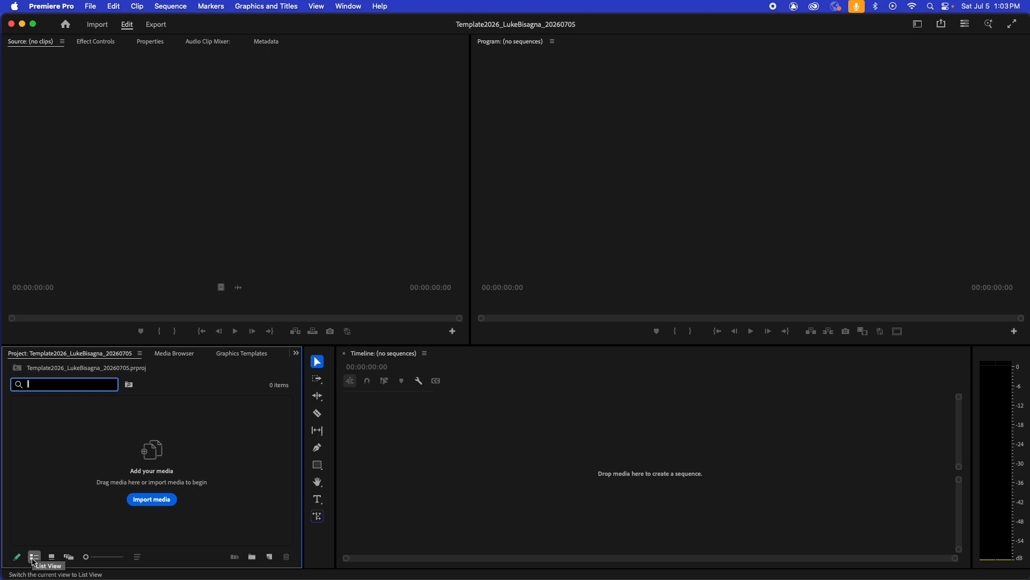
{"action": "left_click", "coordinate": [52, 557]}
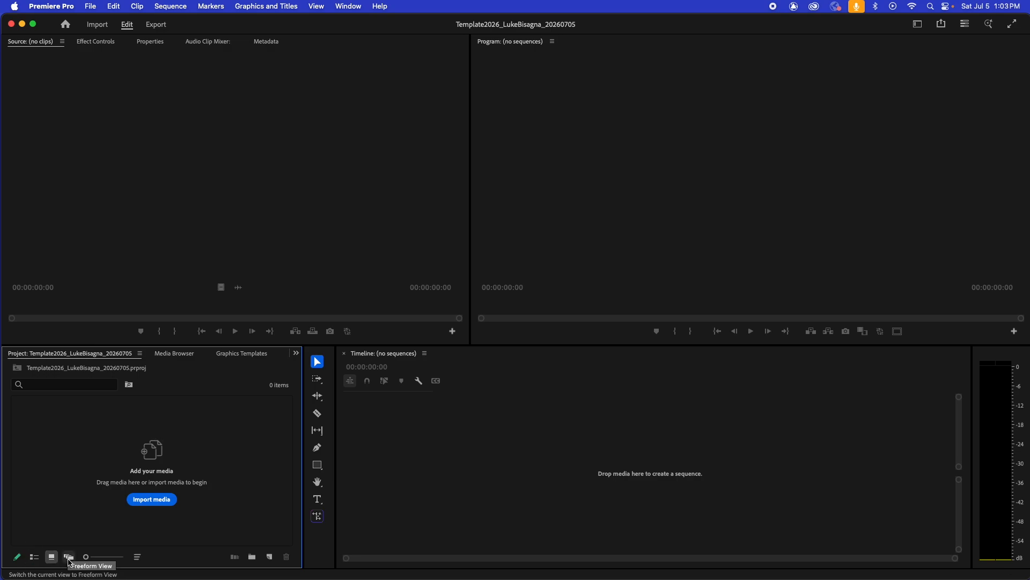
{"action": "left_click", "coordinate": [69, 558]}
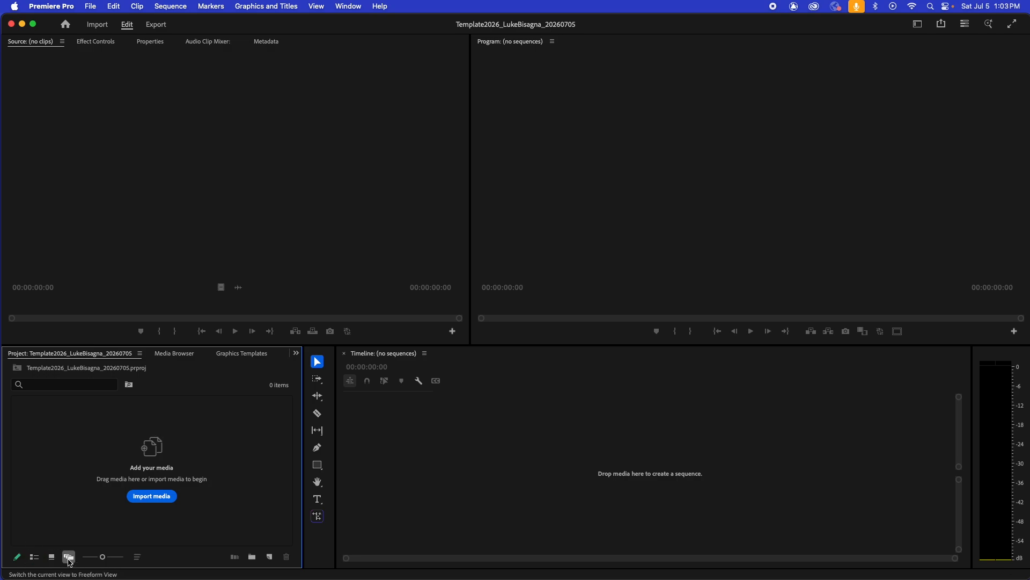
{"action": "left_click", "coordinate": [101, 557]}
{"action": "mouse_move", "coordinate": [102, 559]}
{"action": "left_mouse_down"}
{"action": "mouse_move", "coordinate": [91, 561]}
{"action": "mouse_move", "coordinate": [100, 565]}
{"action": "left_mouse_up"}
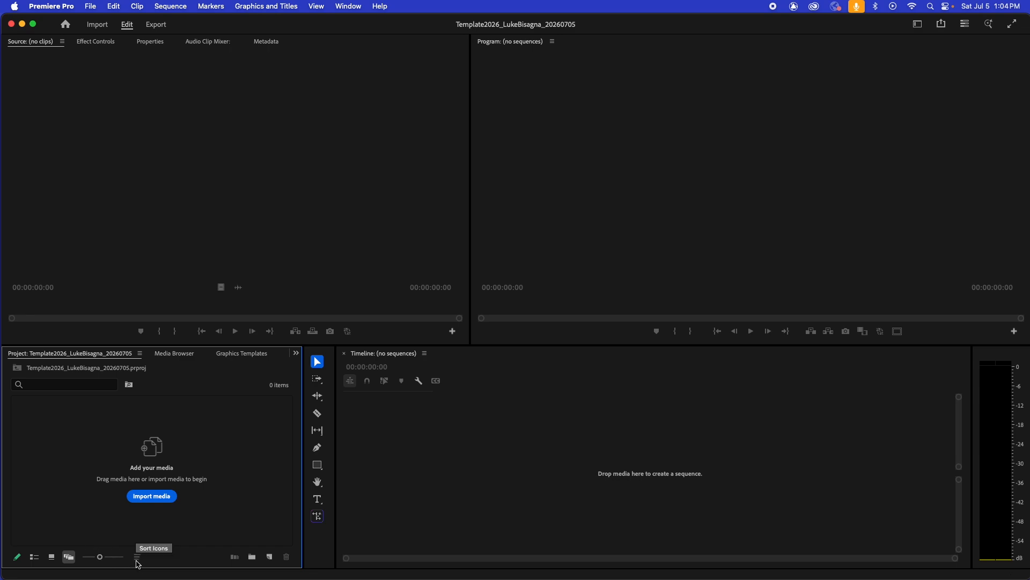
{"action": "left_click", "coordinate": [34, 559]}
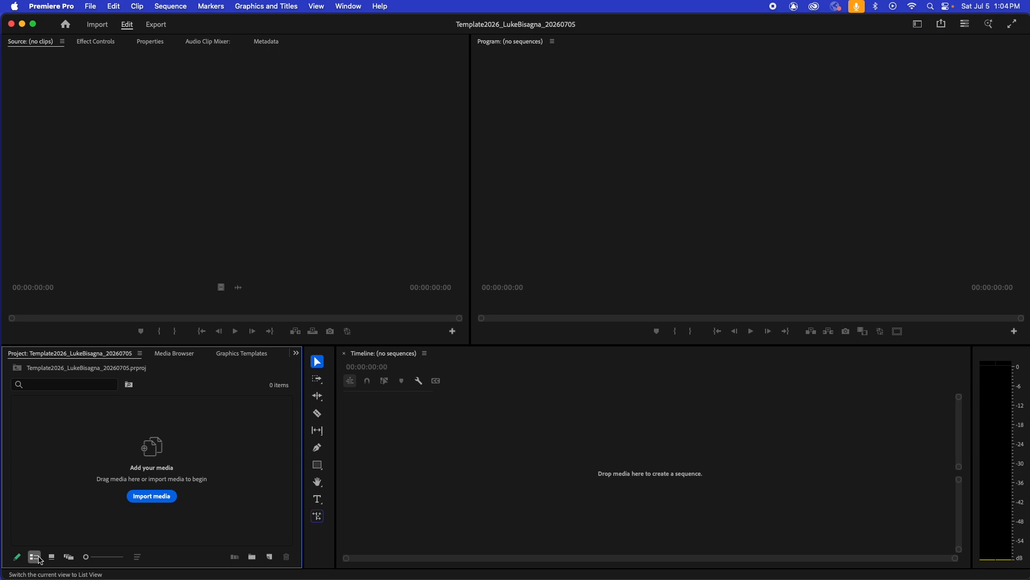
{"action": "left_click", "coordinate": [52, 560]}
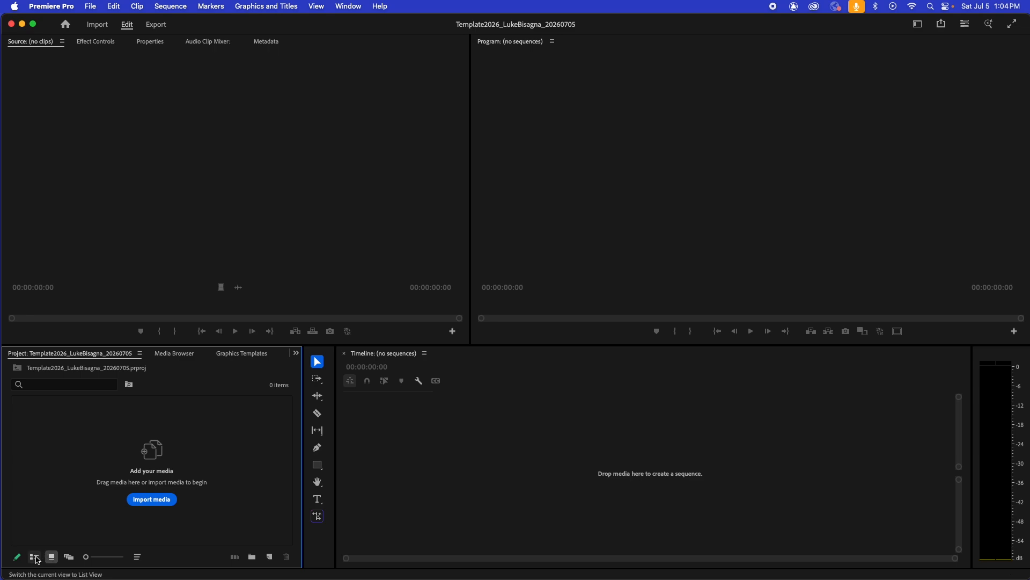
{"action": "left_click", "coordinate": [35, 559]}
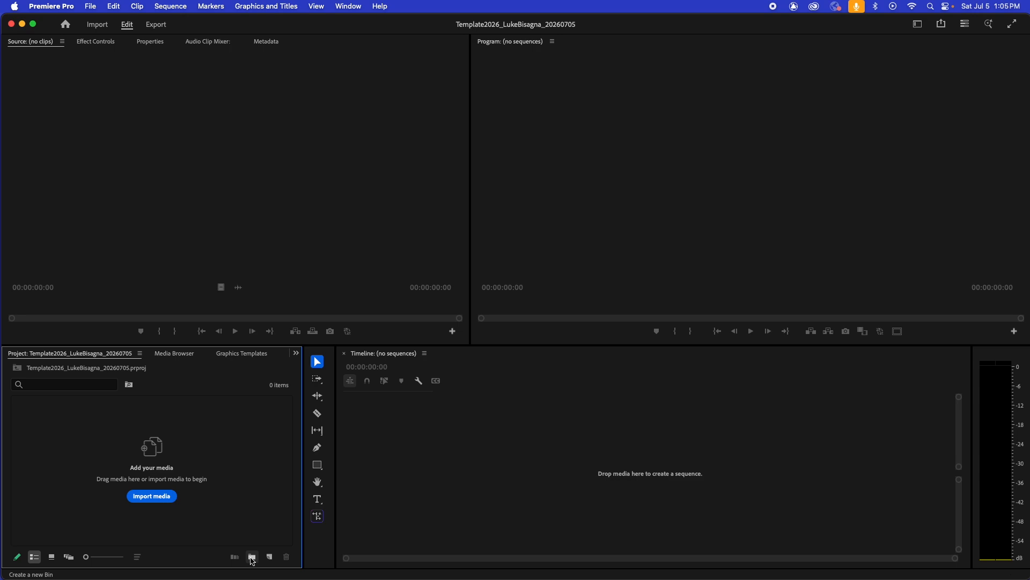
Create a new bin named GFX in the project.
{"action": "left_click", "coordinate": [253, 558]}
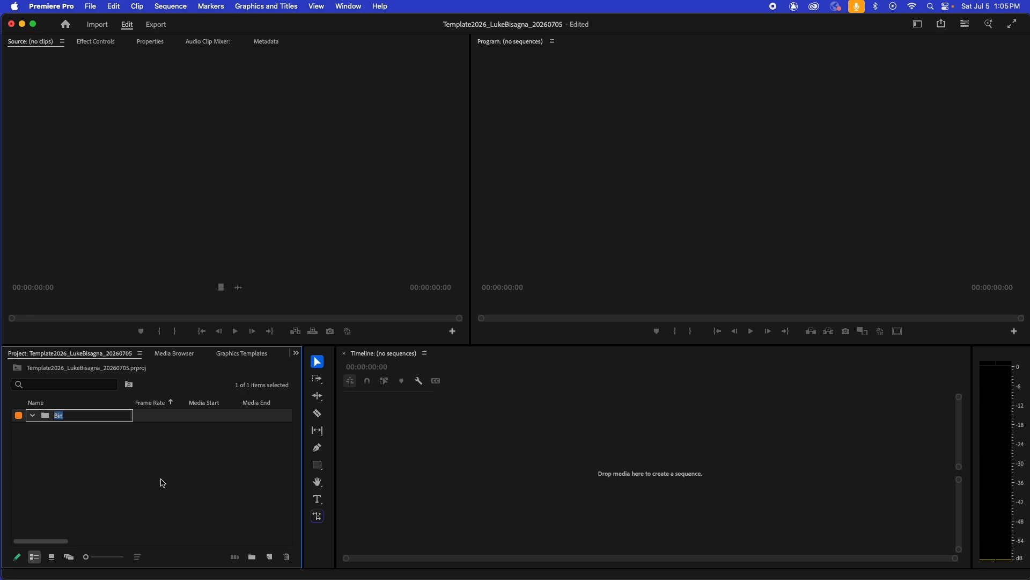
{"action": "type", "text": "GFX"}
{"action": "left_click", "coordinate": [90, 457]}
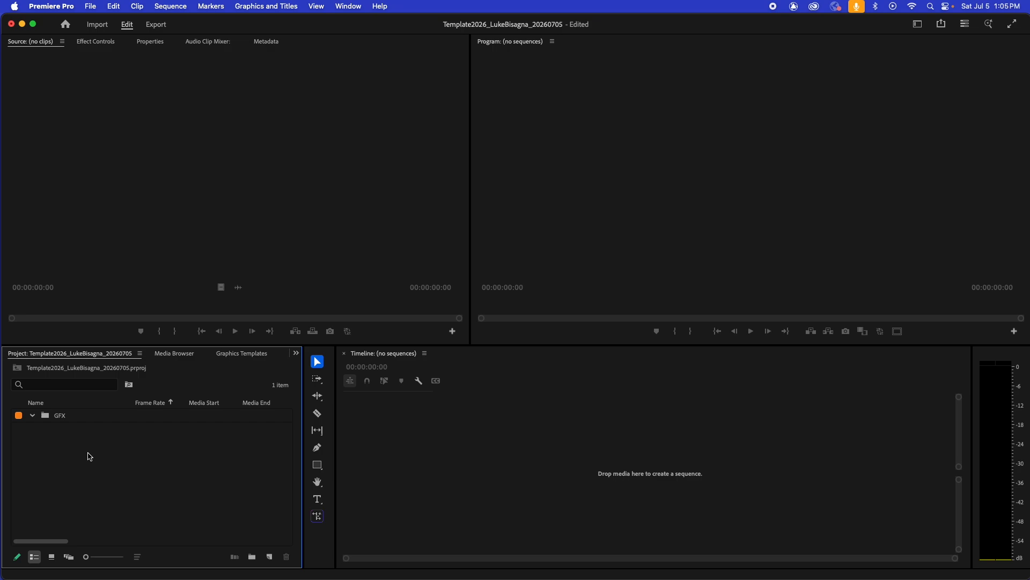
{"action": "left_click", "coordinate": [47, 419]}
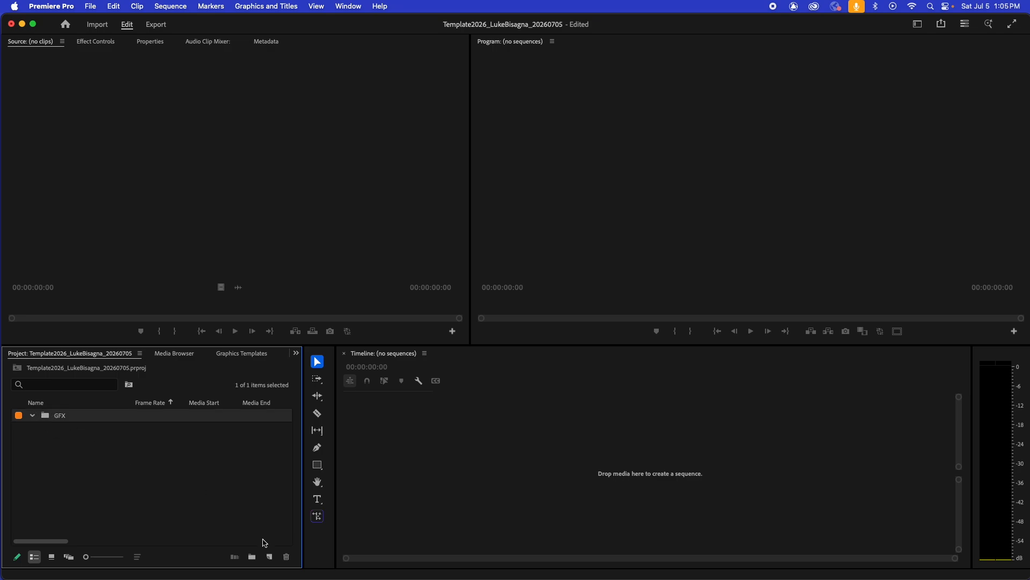
{"action": "left_click", "coordinate": [253, 557]}
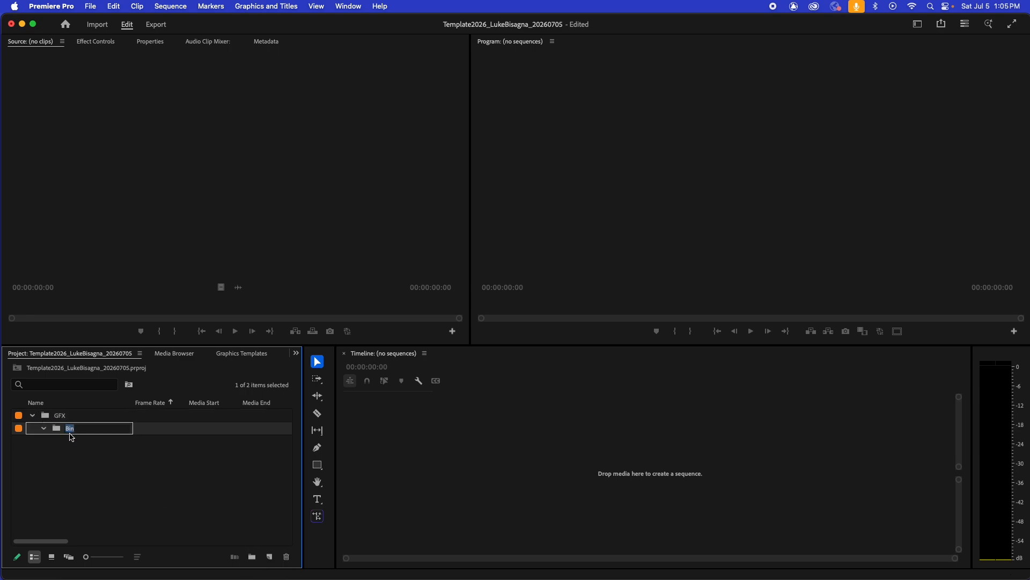
{"action": "left_click", "coordinate": [32, 415]}
{"action": "left_click", "coordinate": [32, 415]}
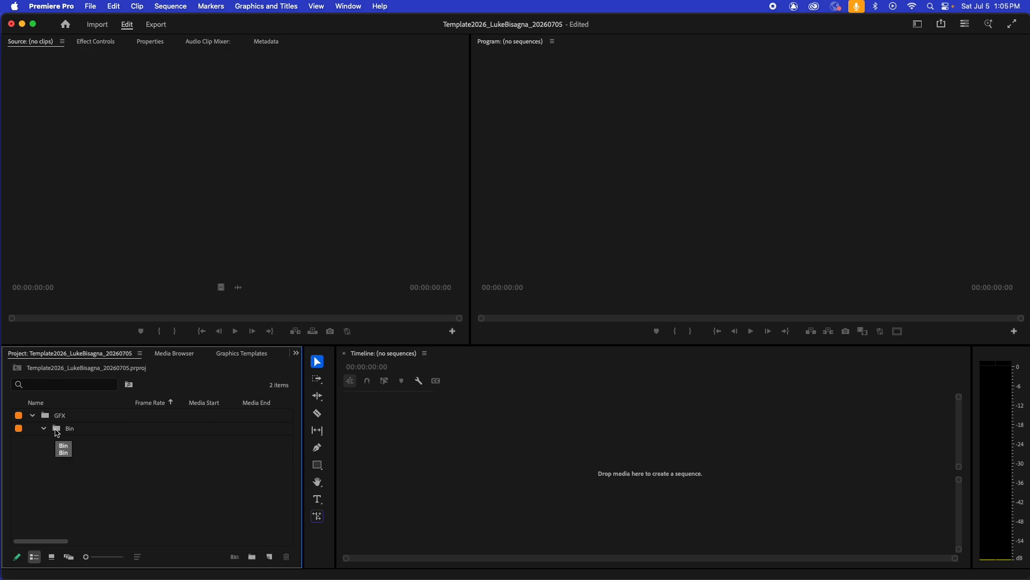
{"action": "left_click", "coordinate": [57, 433]}
{"action": "key", "text": "Delete"}
Create a top-level bin named MEDIA and sort the project bins alphabetically by name.
{"action": "left_click", "coordinate": [252, 556]}
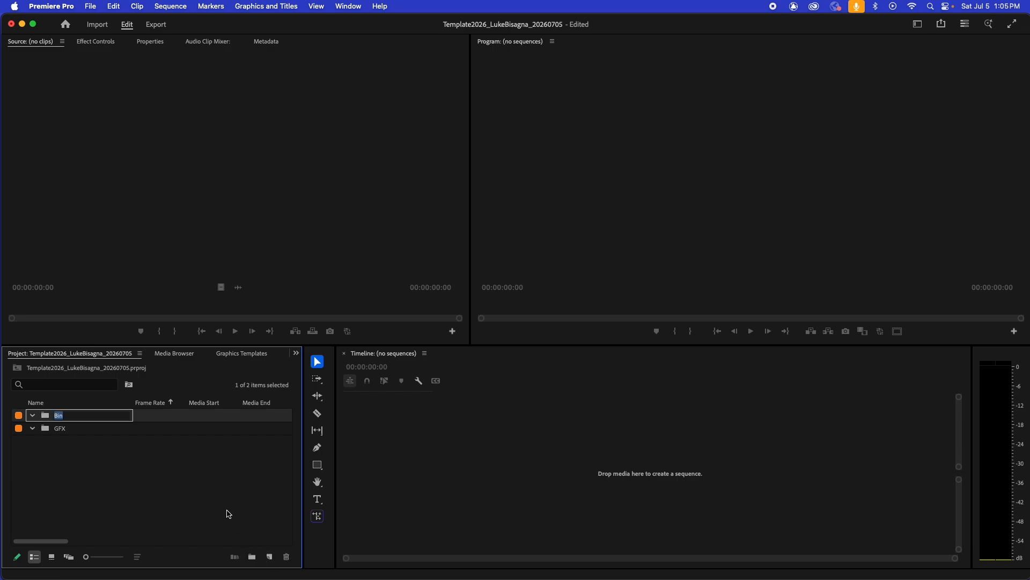
{"action": "type", "text": "MEDIA"}
{"action": "left_click", "coordinate": [168, 497]}
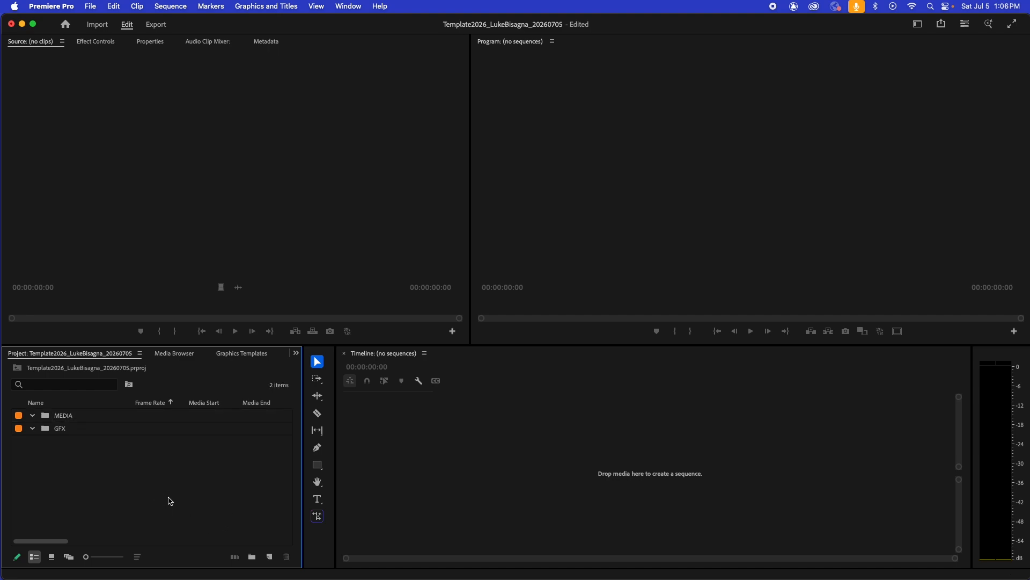
{"action": "left_click", "coordinate": [54, 407]}
{"action": "left_click", "coordinate": [62, 408]}
{"action": "left_click", "coordinate": [62, 408]}
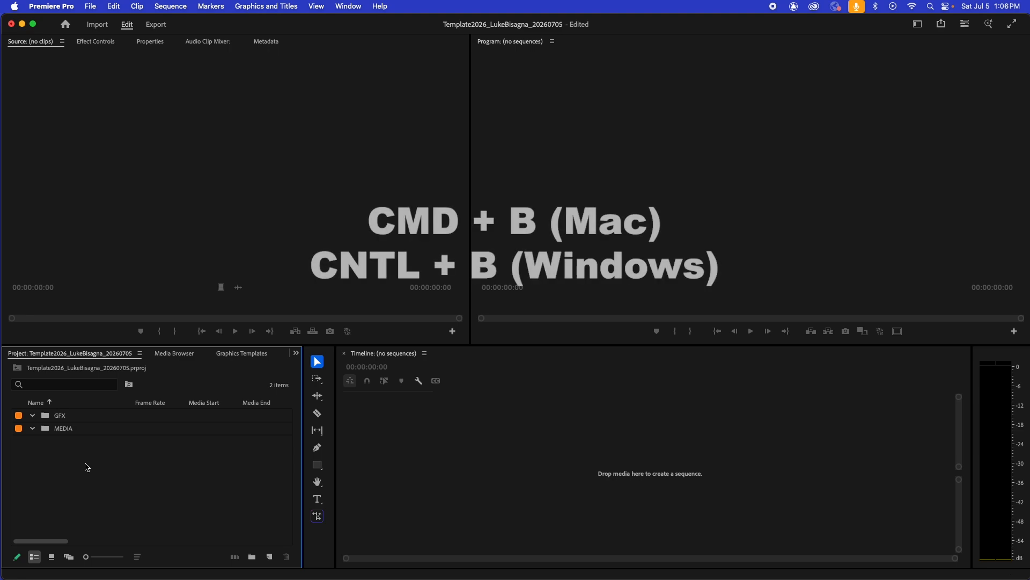
Add two top-level bins named MX and SFX and re-sort the bins by name in ascending order.
{"action": "key", "text": "super+b"}
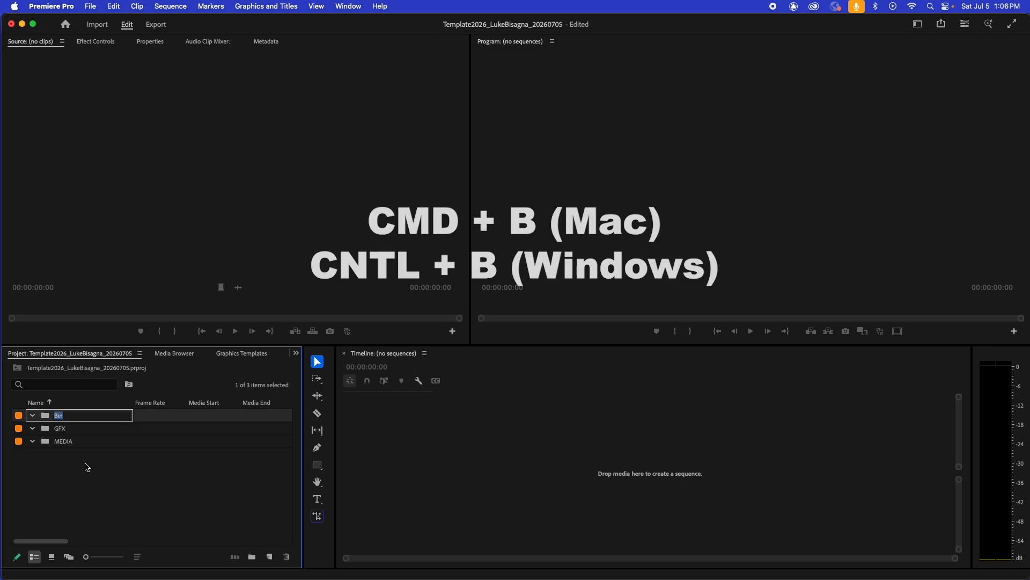
{"action": "type", "text": "MX"}
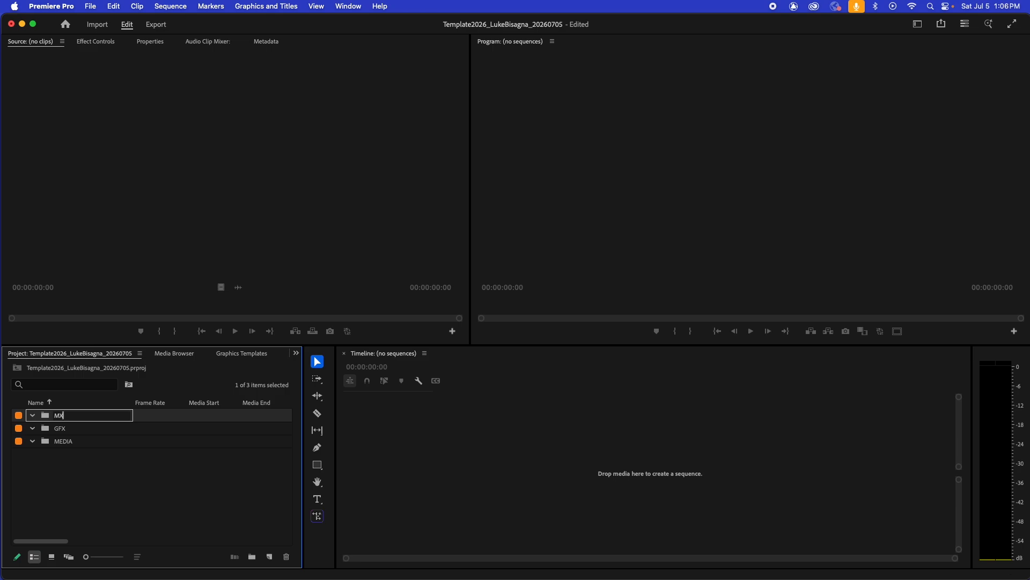
{"action": "left_click", "coordinate": [80, 469]}
{"action": "key", "text": "super+b"}
{"action": "type", "text": "SFX"}
{"action": "left_click", "coordinate": [93, 500]}
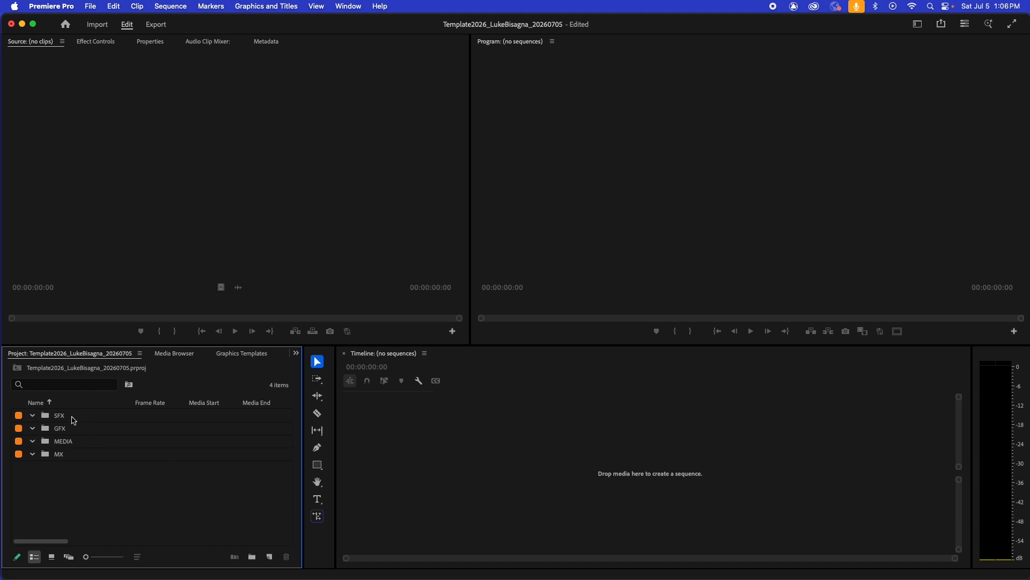
{"action": "left_click", "coordinate": [51, 403]}
{"action": "left_click", "coordinate": [51, 403]}
Add a top-level bin named SEQ and refresh the ascending name sort.
{"action": "key", "text": "super+b"}
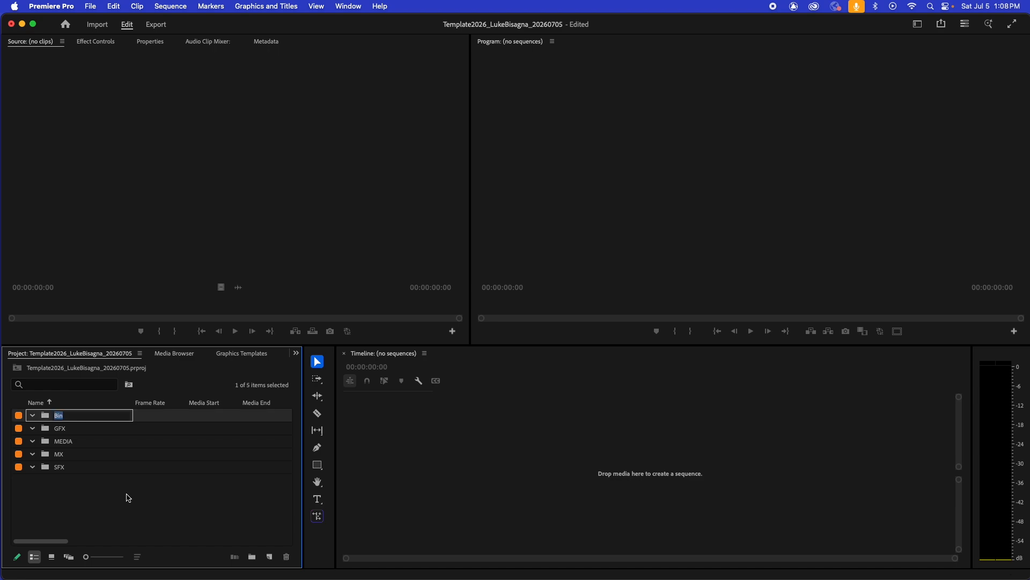
{"action": "type", "text": "SEQ"}
{"action": "left_click", "coordinate": [107, 498]}
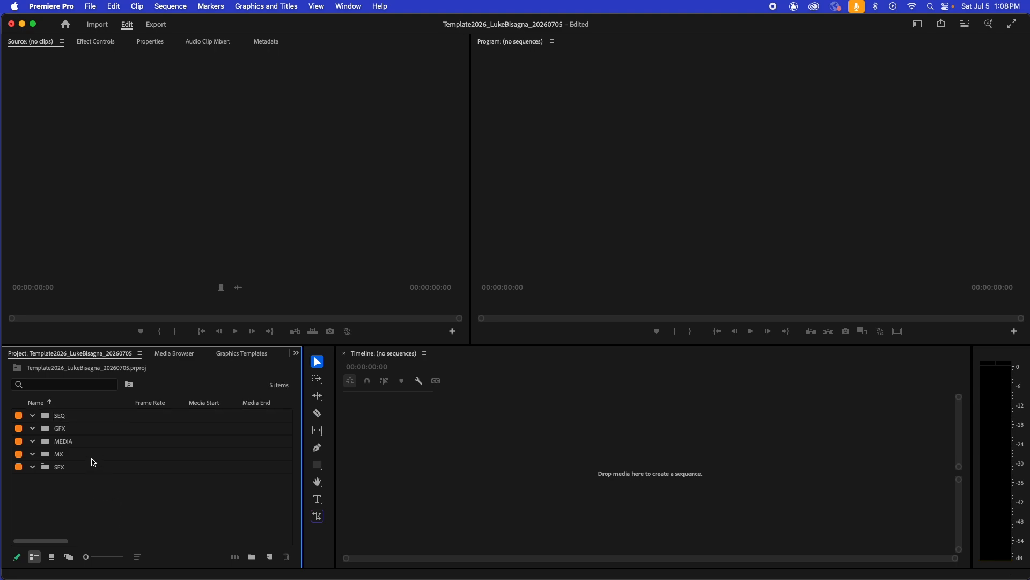
{"action": "left_click", "coordinate": [53, 404]}
{"action": "left_click", "coordinate": [53, 404]}
Select the GFX, MEDIA, MX, SEQ and SFX bins together in the project.
{"action": "left_click", "coordinate": [155, 184]}
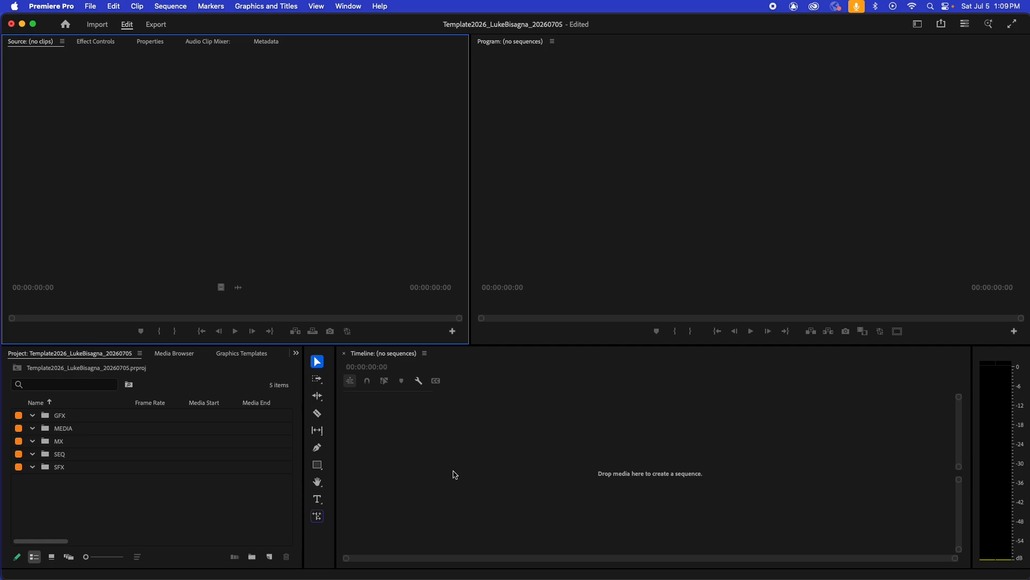
{"action": "left_click", "coordinate": [46, 459]}
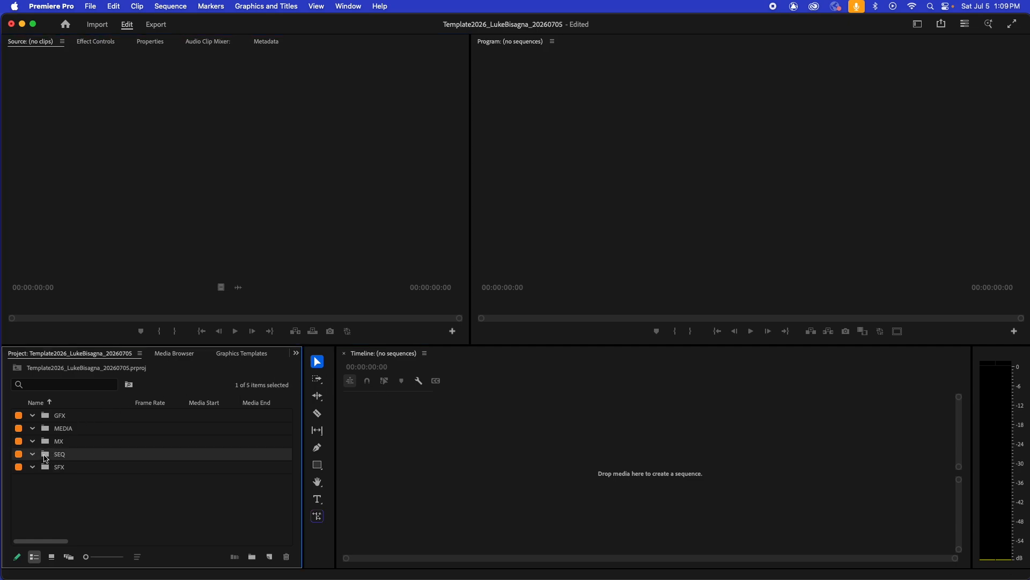
{"action": "left_click_drag", "start_coordinate": [69, 490], "coordinate": [49, 416]}
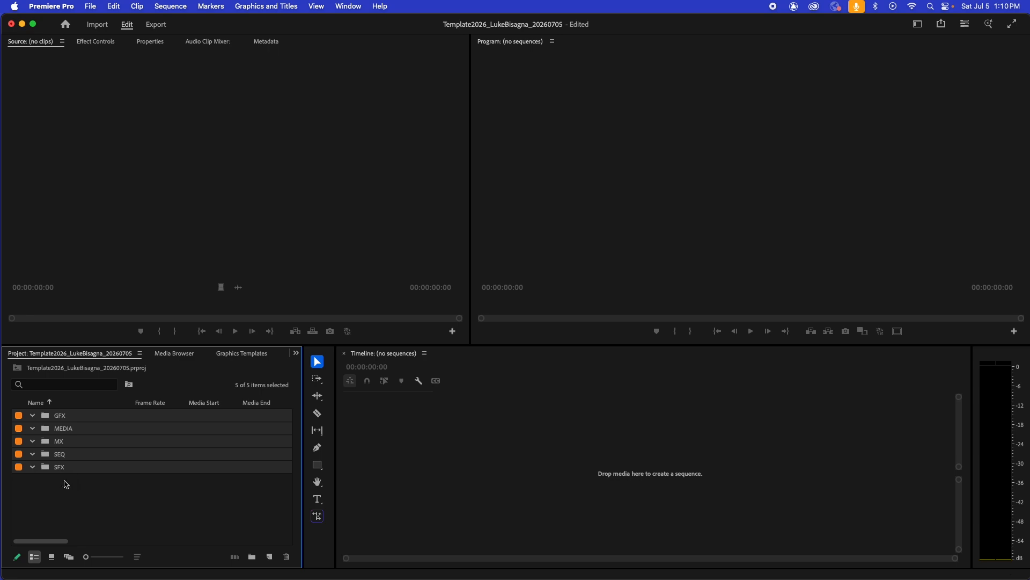
{"action": "left_click_drag", "start_coordinate": [77, 502], "coordinate": [47, 415]}
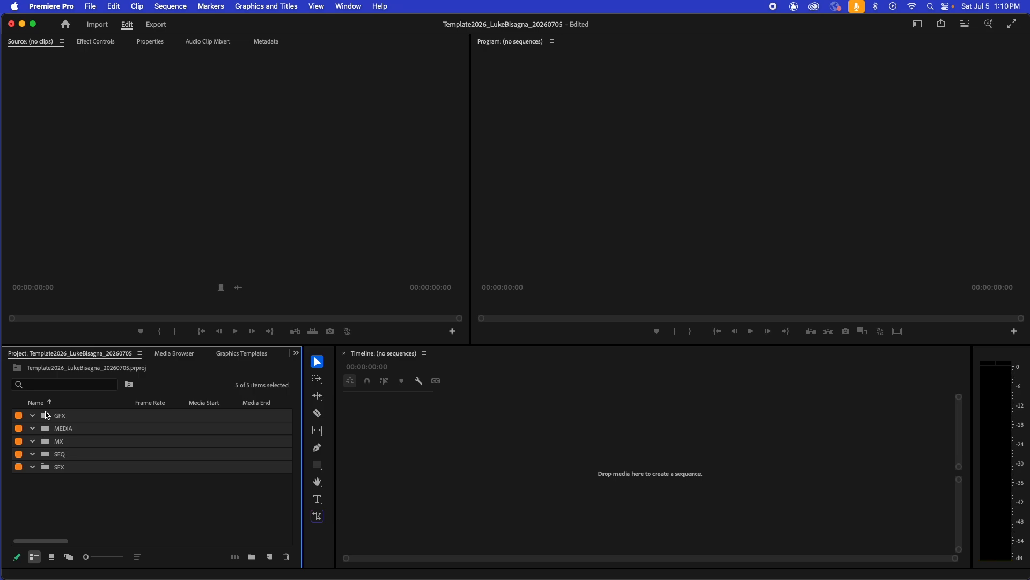